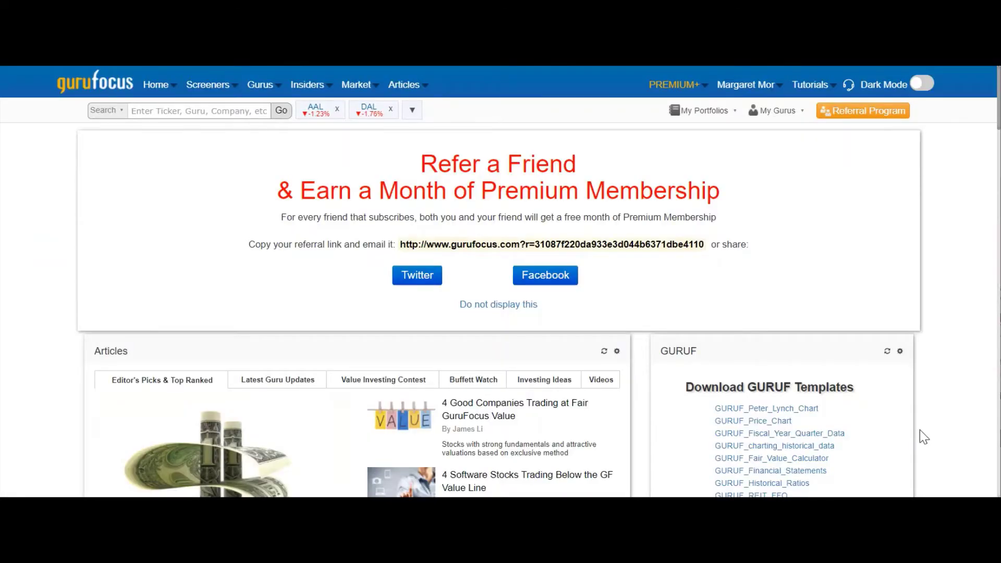
# Go to the Excel Add-In GURUF page under Screeners > Tools and expand the Installation Troubleshooting FAQ
pyautogui.moveTo(208, 89)
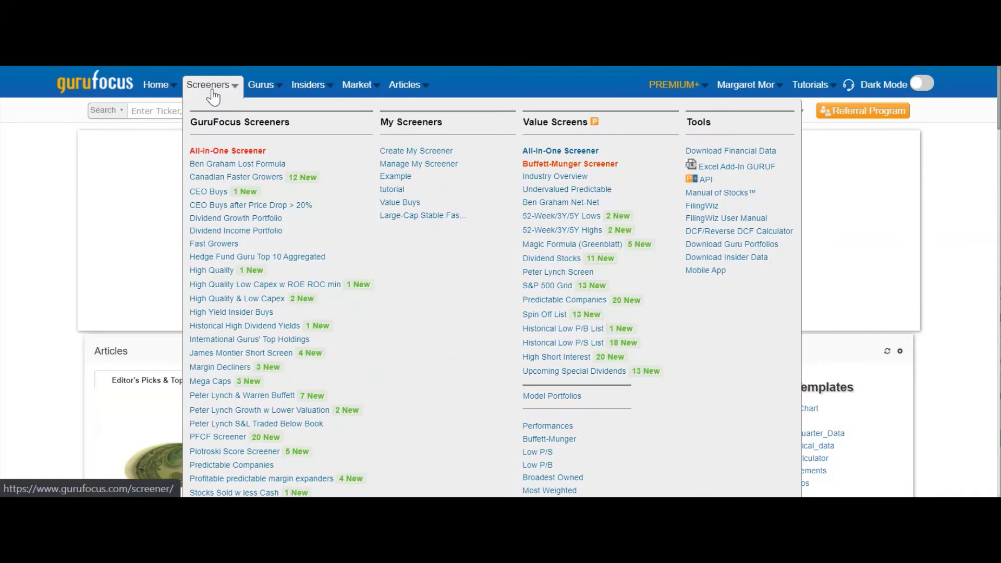
pyautogui.click(711, 168)
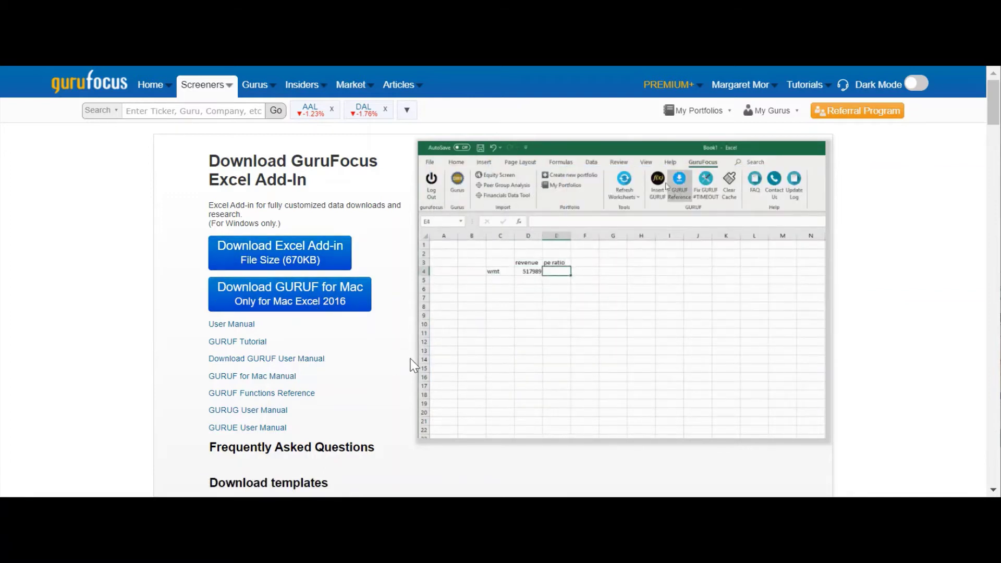
pyautogui.scroll(-2, 413, 365)
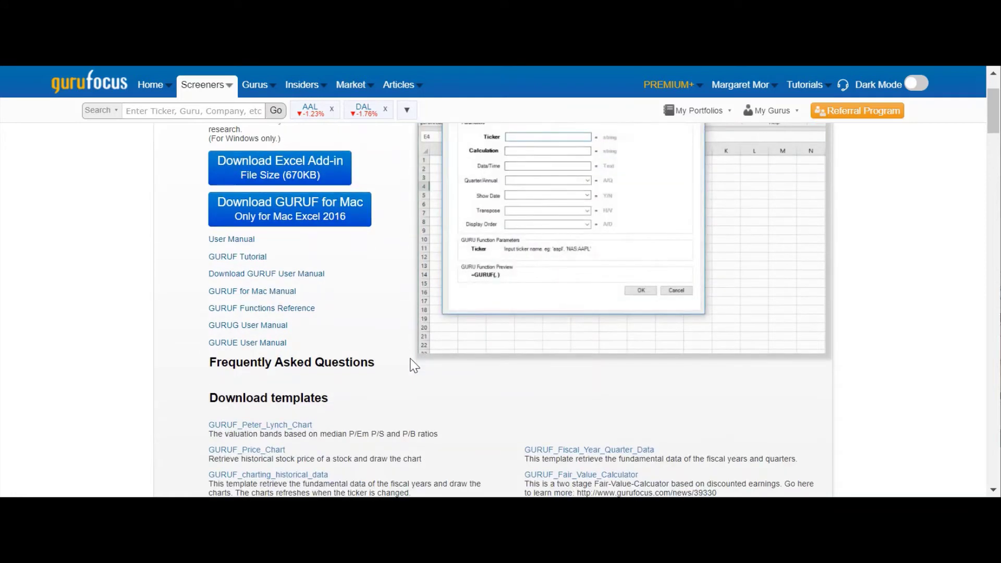
pyautogui.scroll(-4, 400, 370)
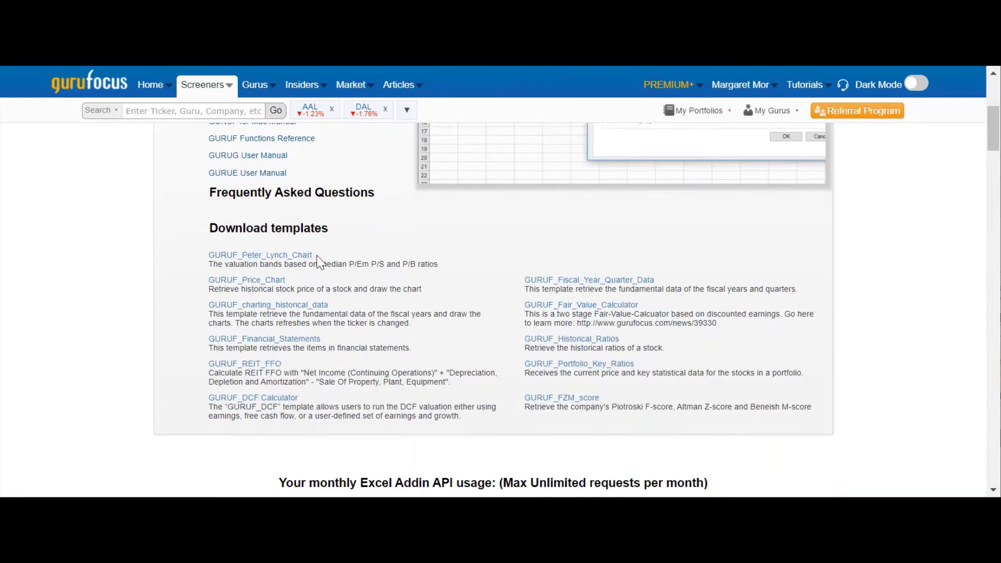
pyautogui.click(302, 192)
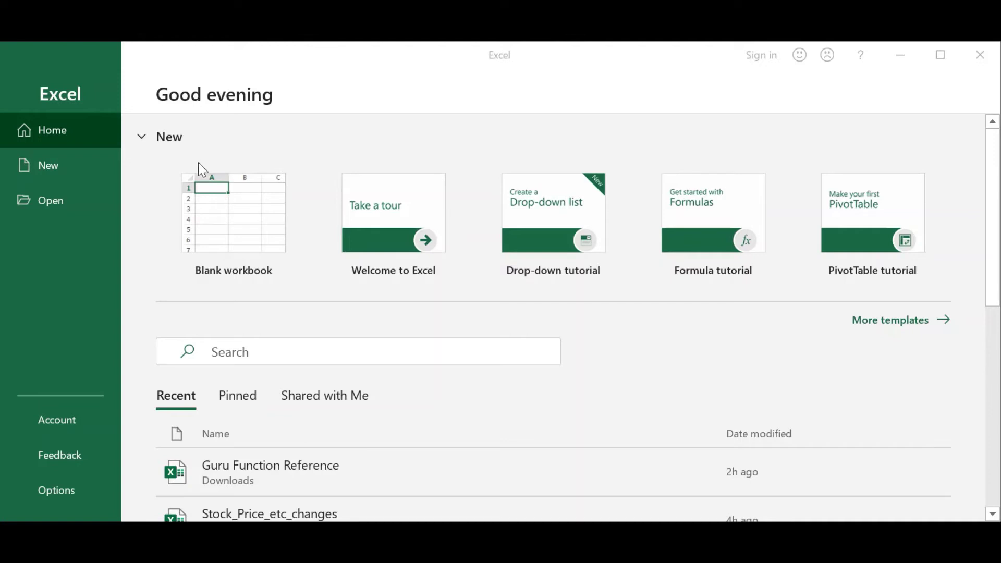
# Create blank workbook Book2 and log in to the GuruFocus add-in with the saved account
pyautogui.click(259, 236)
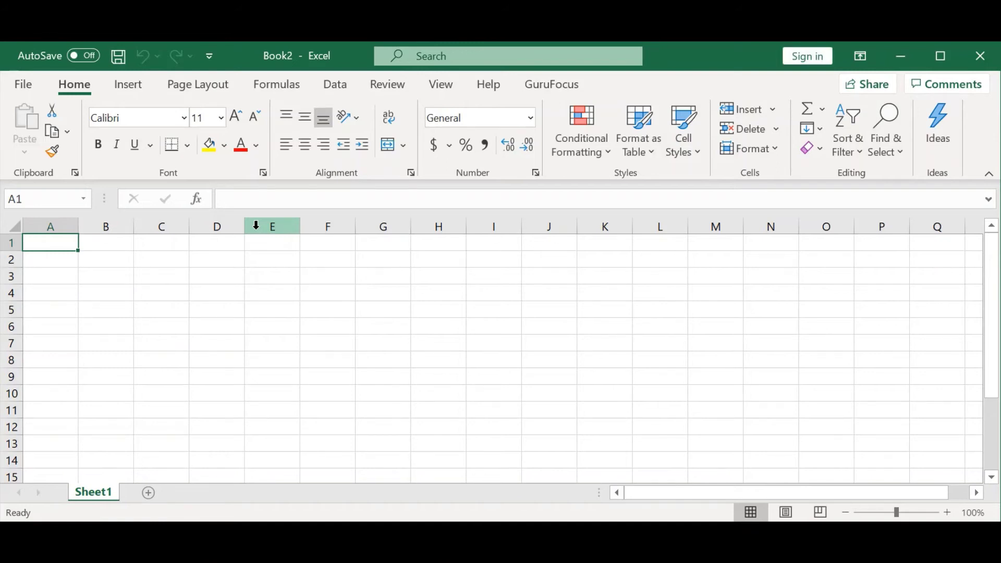
pyautogui.click(569, 88)
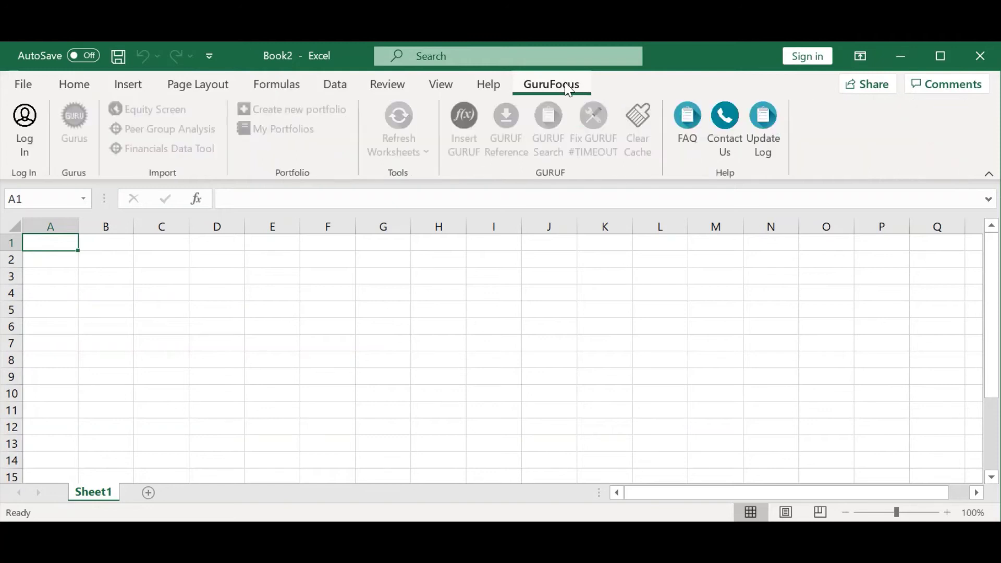
pyautogui.click(38, 132)
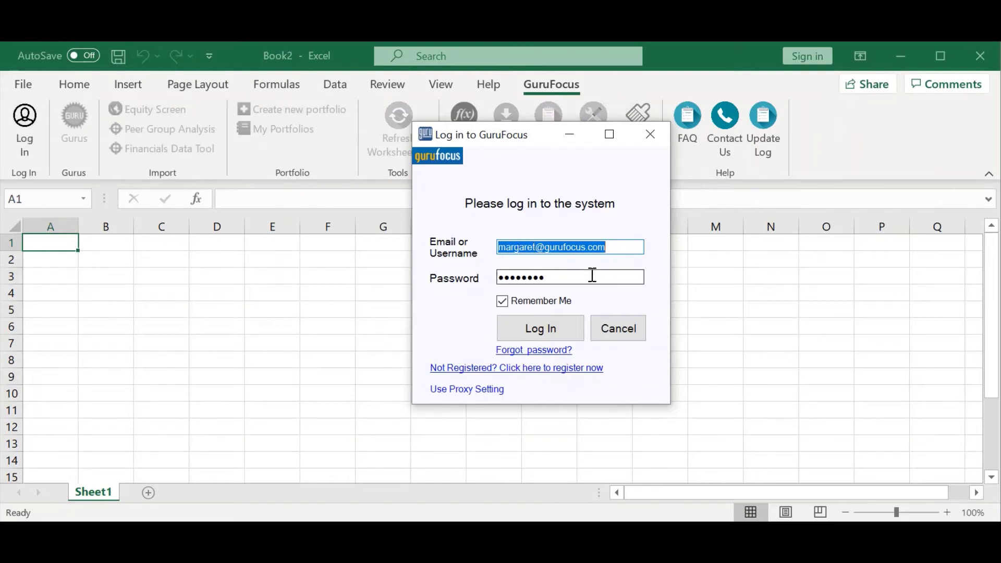
pyautogui.click(573, 329)
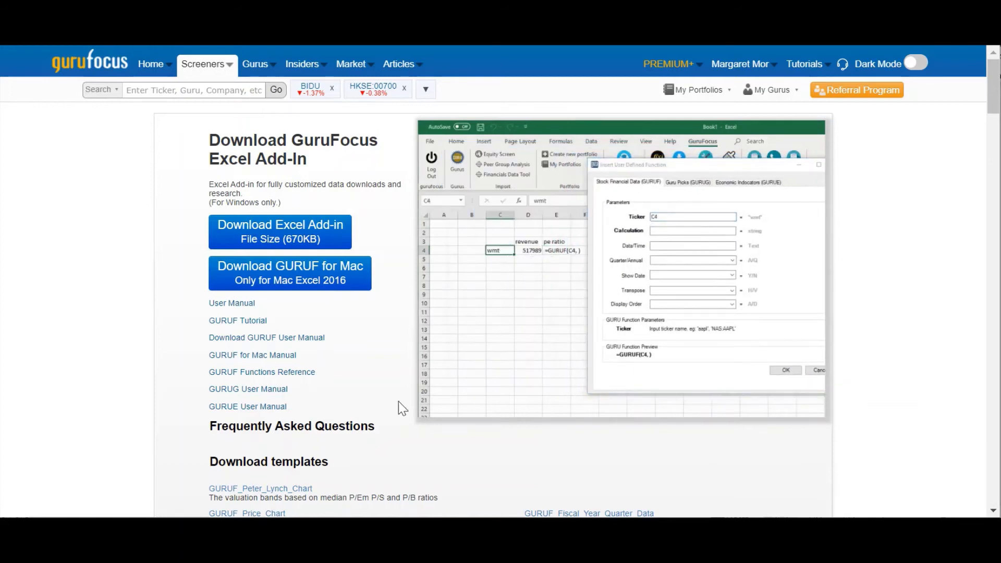
# Dismiss the GURUF Functions Reference link menu and bring the Guru Function Reference workbook forward
pyautogui.rightClick(280, 373)
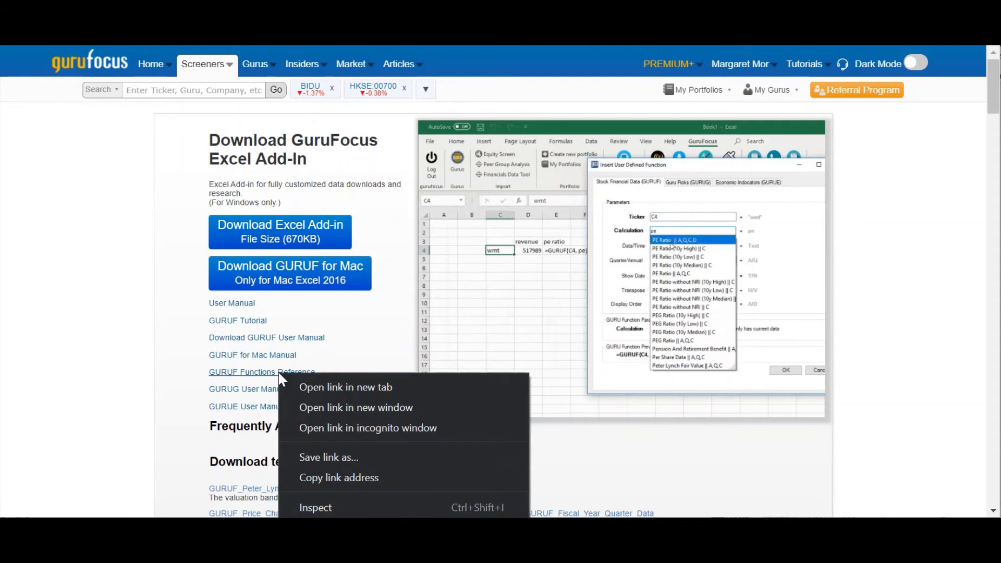
pyautogui.rightClick(311, 375)
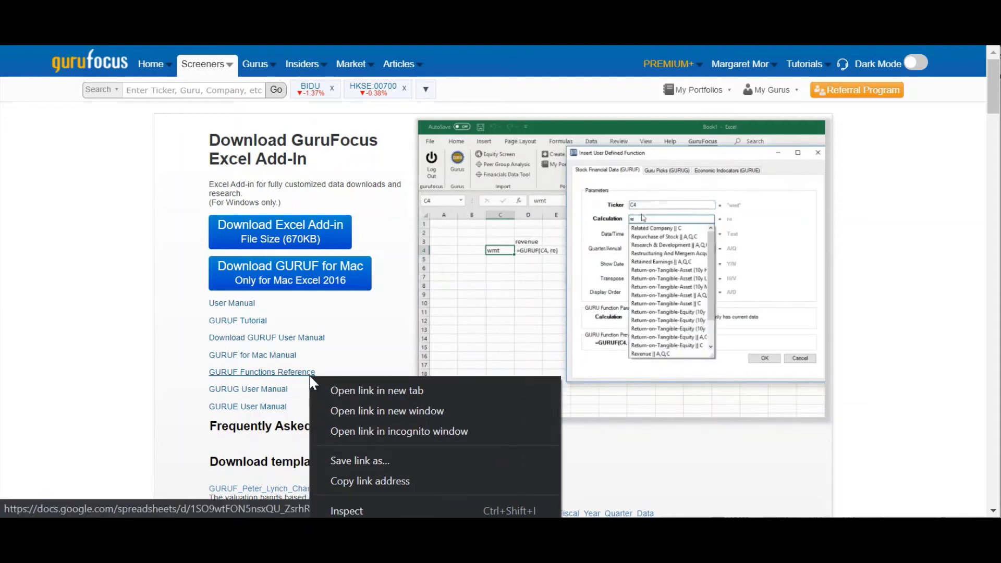
pyautogui.click(339, 362)
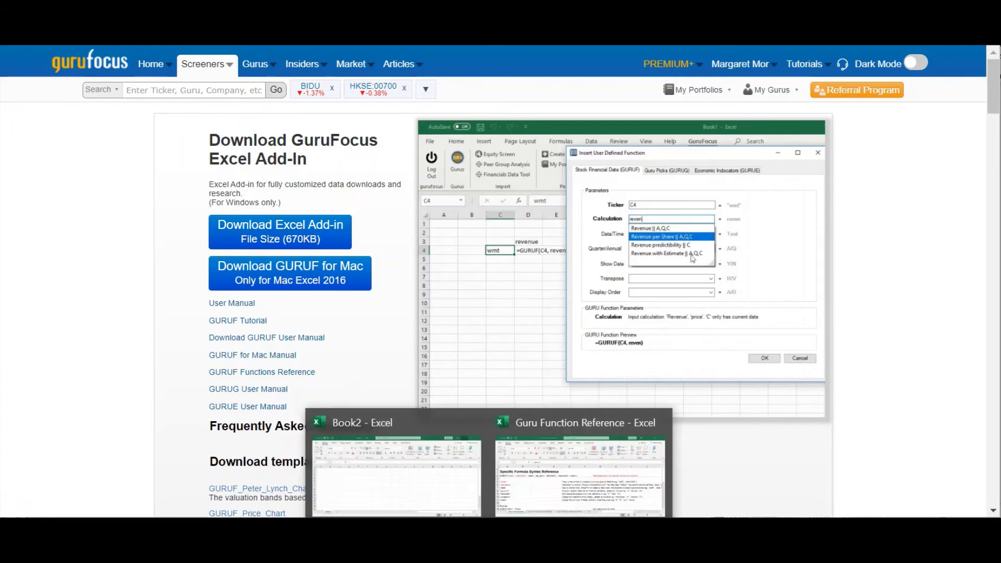
pyautogui.click(525, 493)
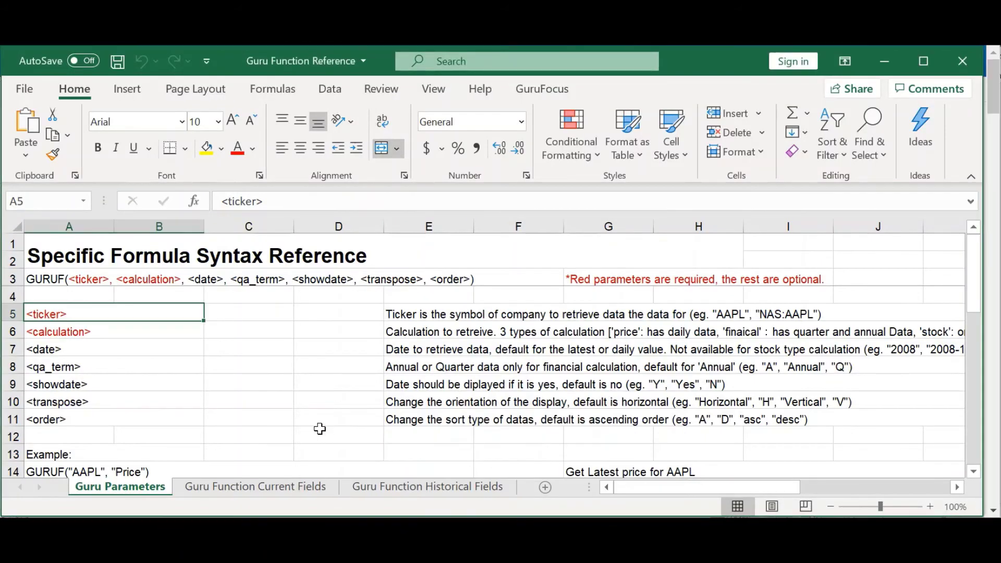
# Check the example revenue formula in A18, then browse the Guru Function Current Fields calculation list
pyautogui.scroll(-4, 319, 429)
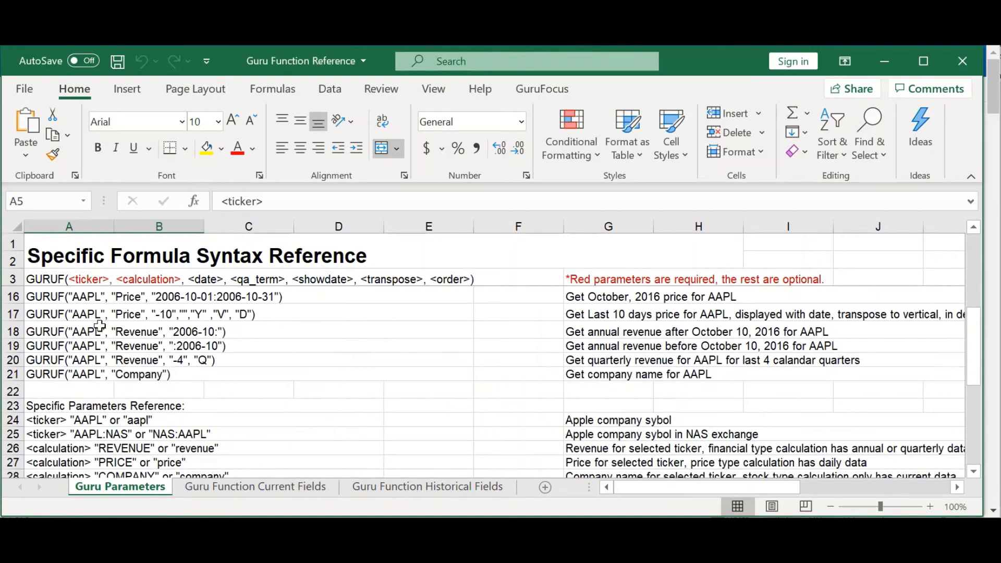
pyautogui.click(59, 332)
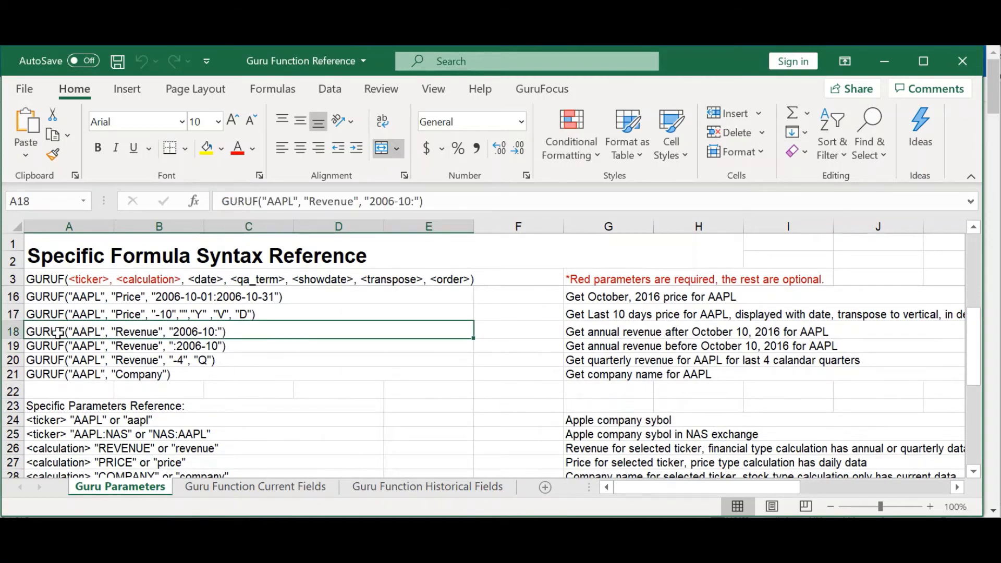
pyautogui.click(291, 492)
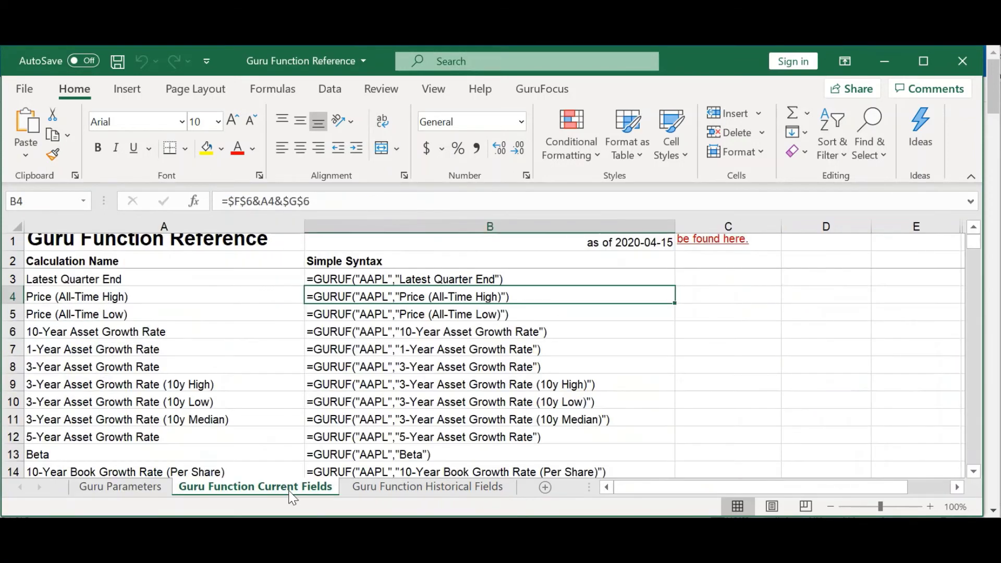
pyautogui.click(112, 355)
pyautogui.scroll(-3, 362, 397)
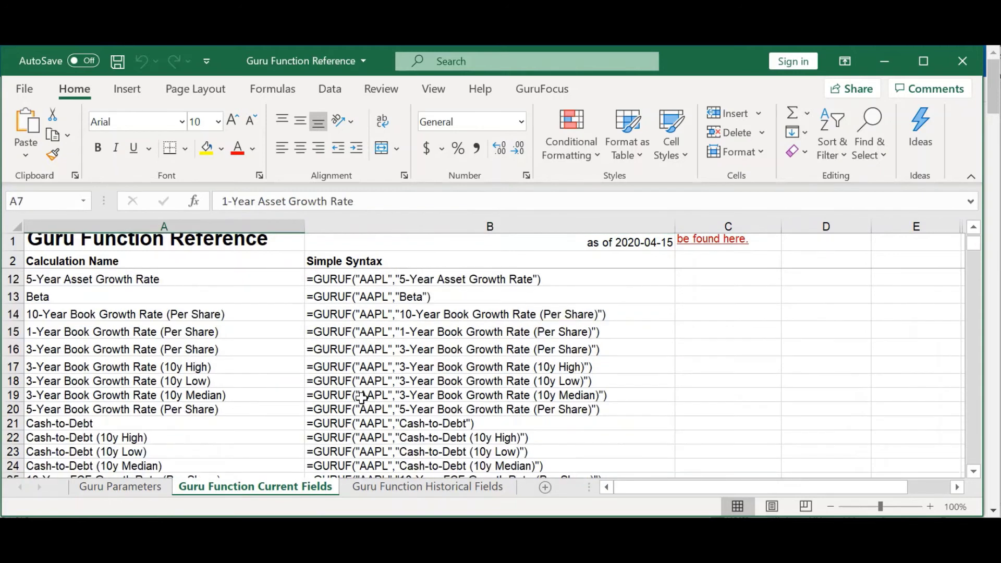
pyautogui.scroll(-6, 363, 397)
pyautogui.scroll(-20, 362, 399)
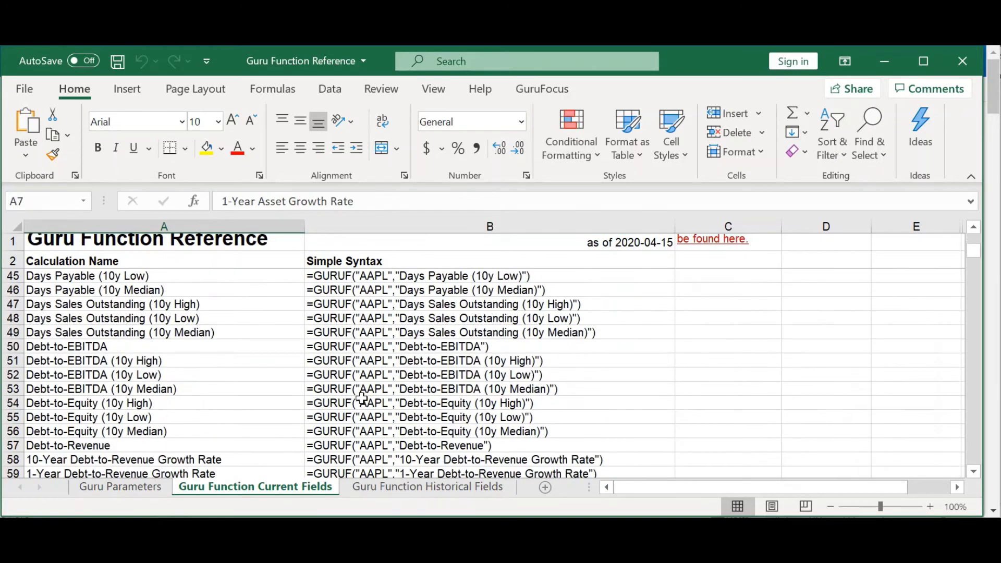
pyautogui.scroll(-5, 363, 404)
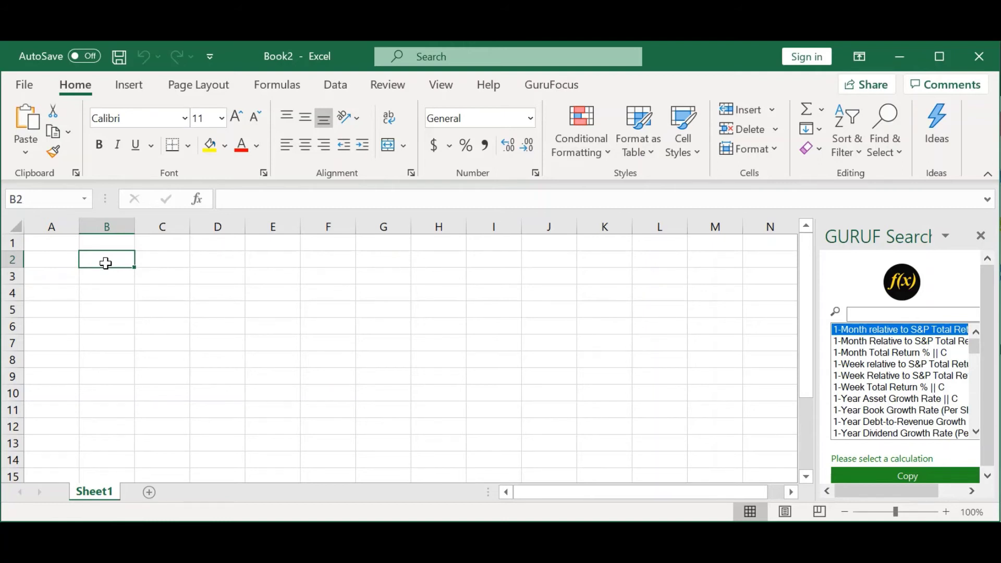
# Insert a GURUF formula into B2 with Ticker aapl and Calculation price
pyautogui.click(550, 89)
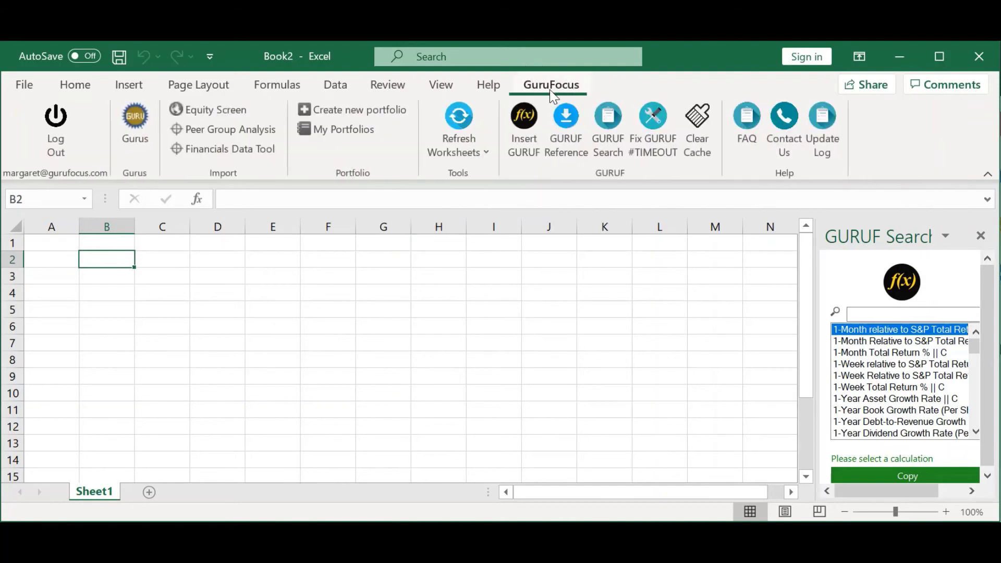
pyautogui.click(527, 128)
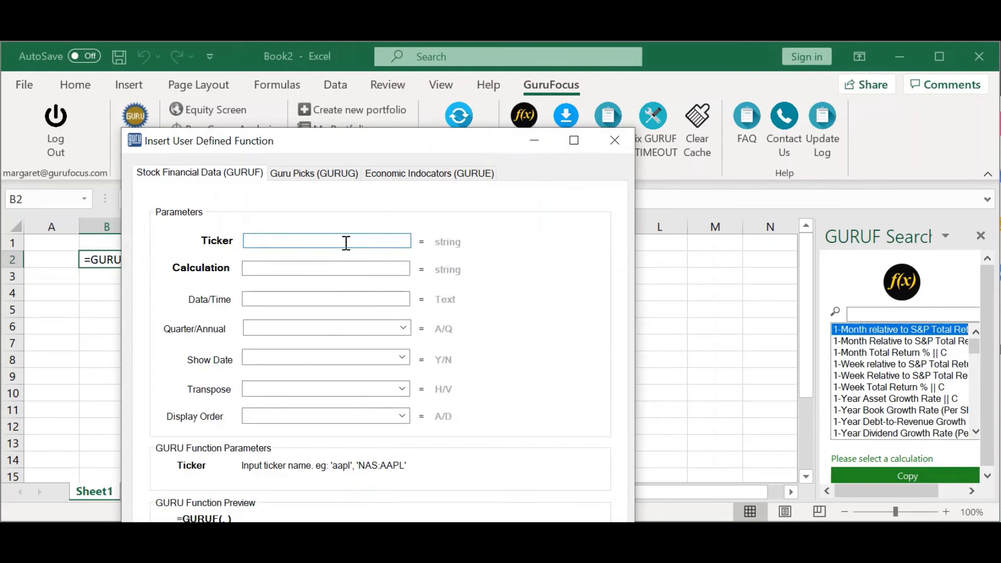
pyautogui.click(351, 268)
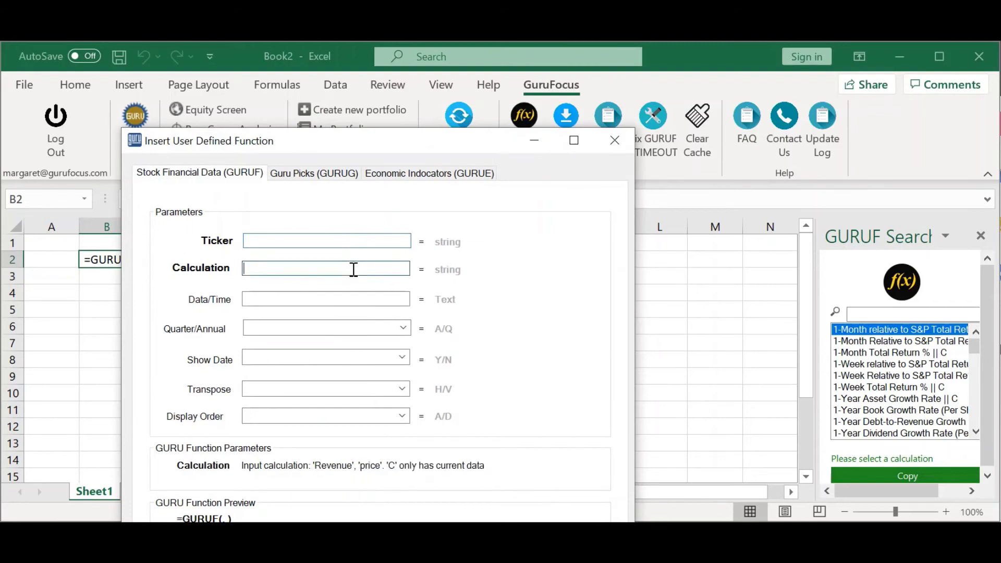
pyautogui.click(344, 240)
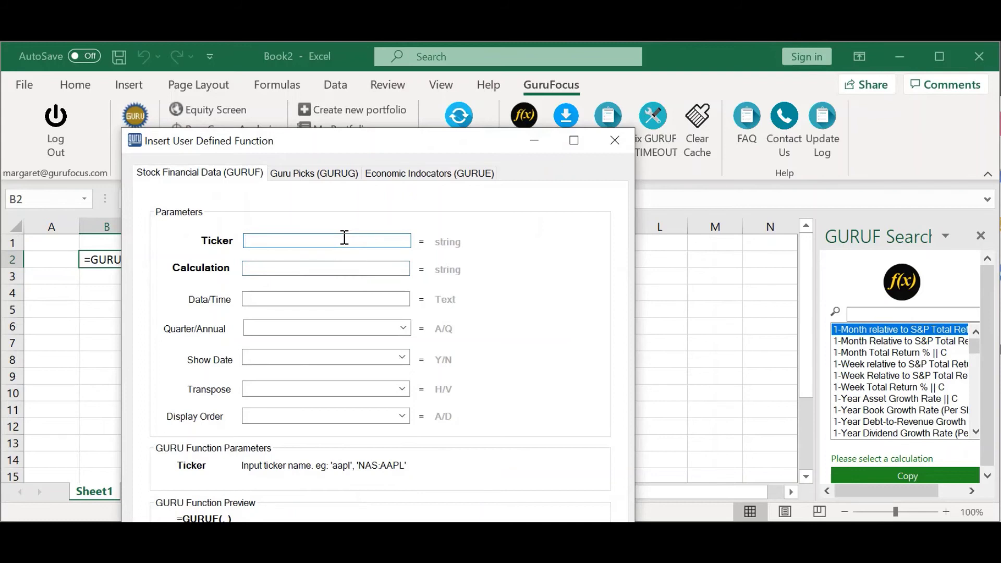
pyautogui.write('aapl')
pyautogui.click(335, 269)
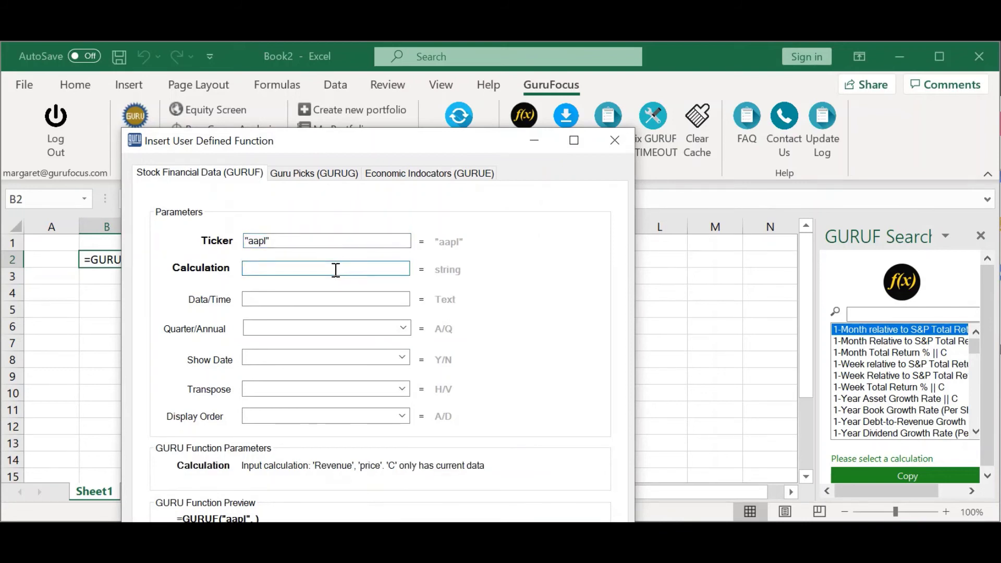
pyautogui.write('price')
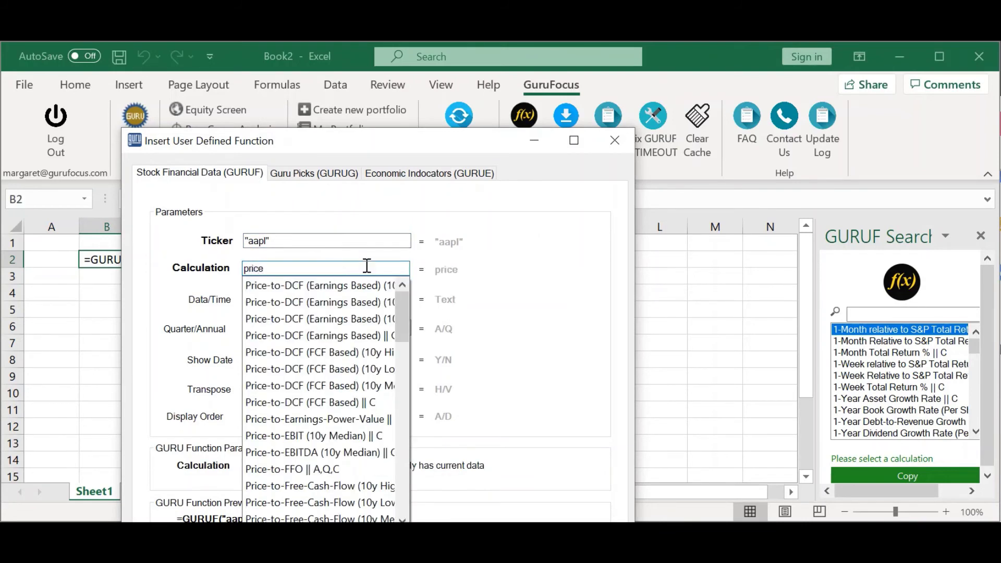
pyautogui.click(542, 302)
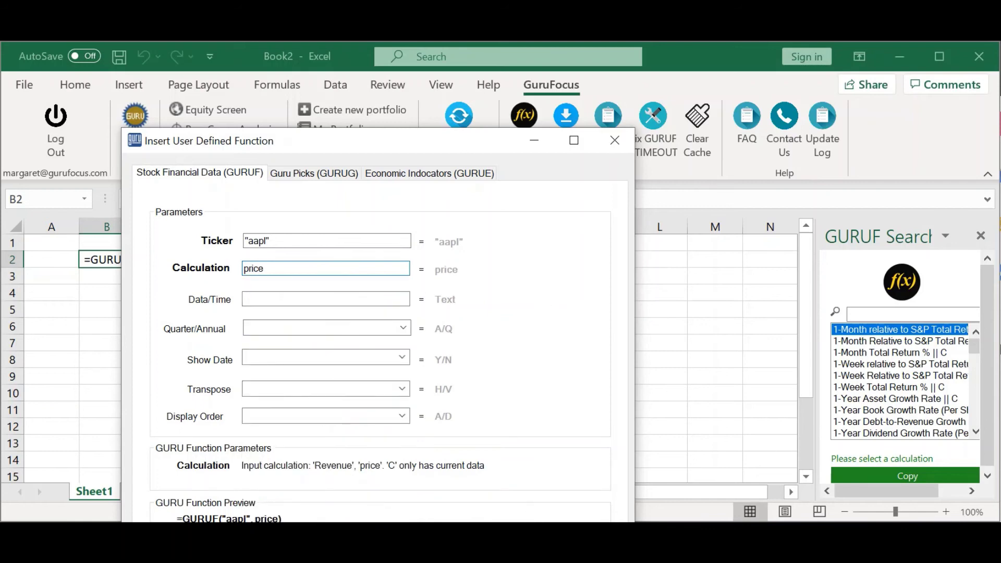
pyautogui.press('Return')
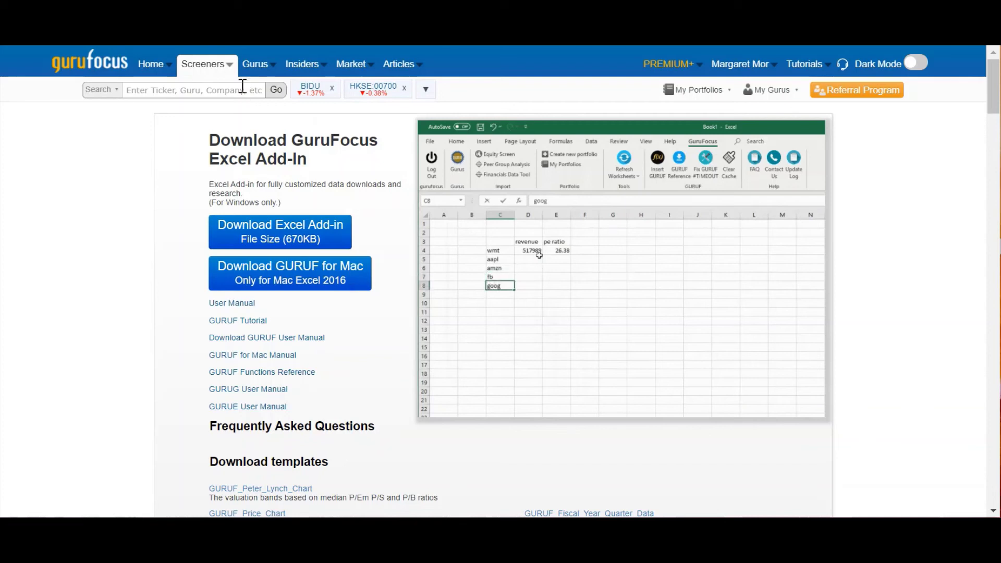
# Open the GuruFocus API page from the Tools list in the Screeners menu
pyautogui.moveTo(226, 64)
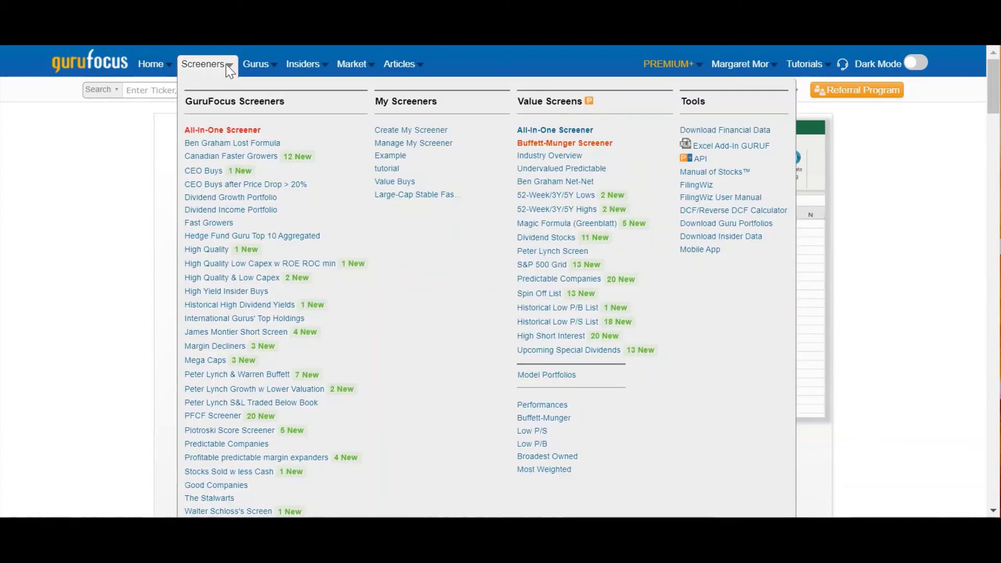
pyautogui.click(699, 164)
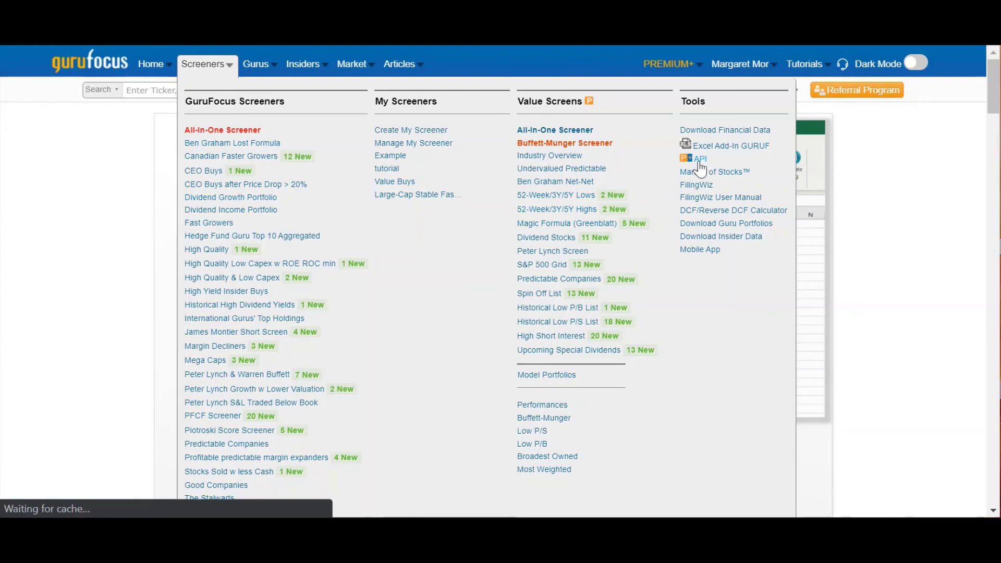